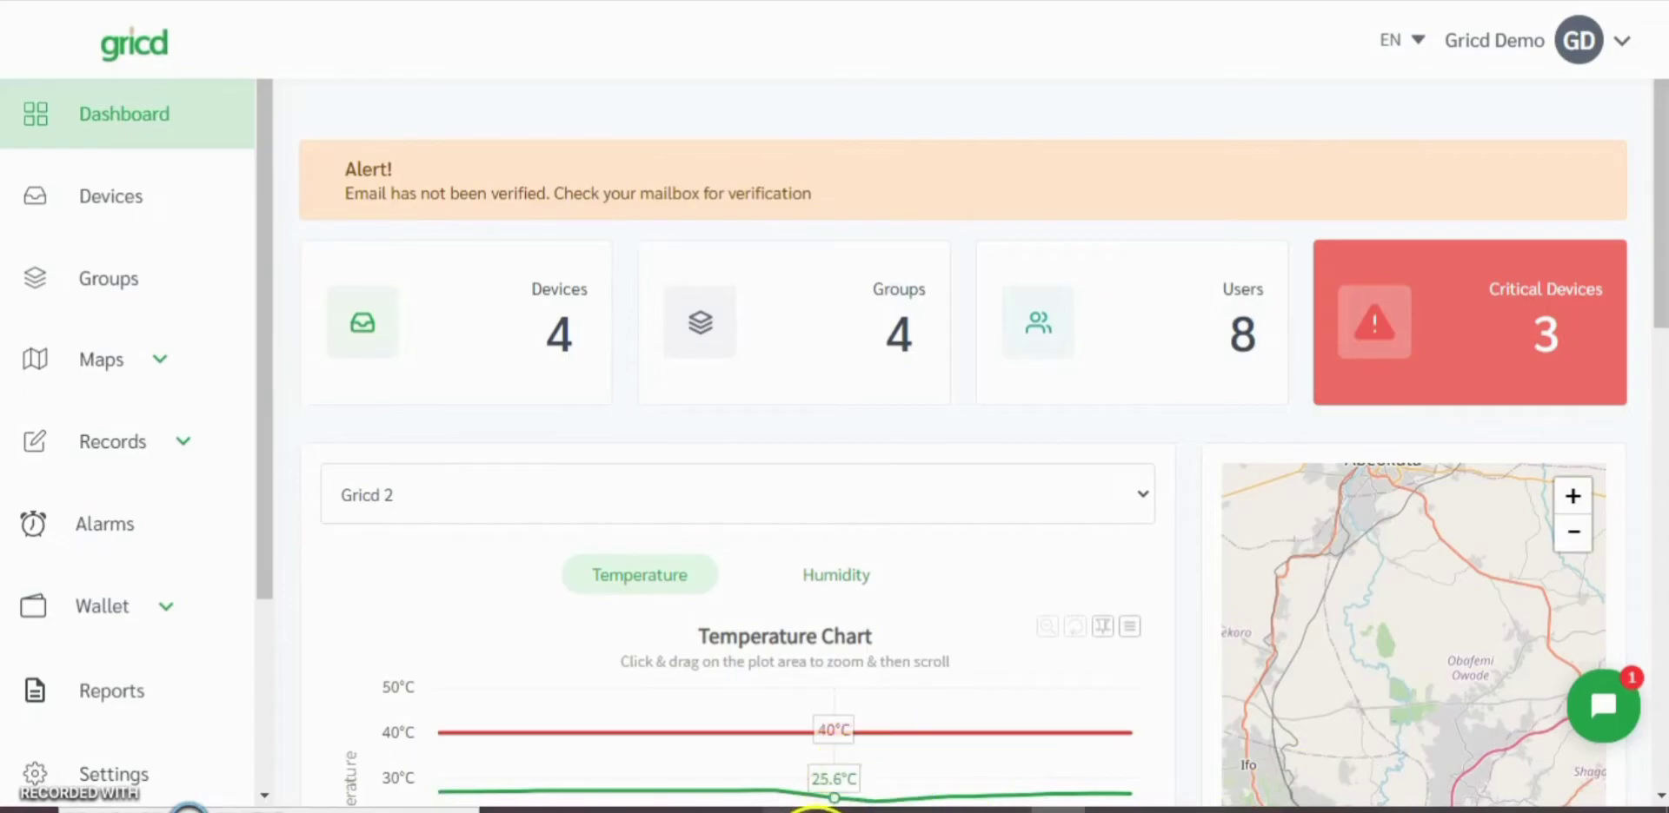
Step: Start a new device group and name it "Video testing 2"
{"action": "left_click", "coordinate": [122, 274]}
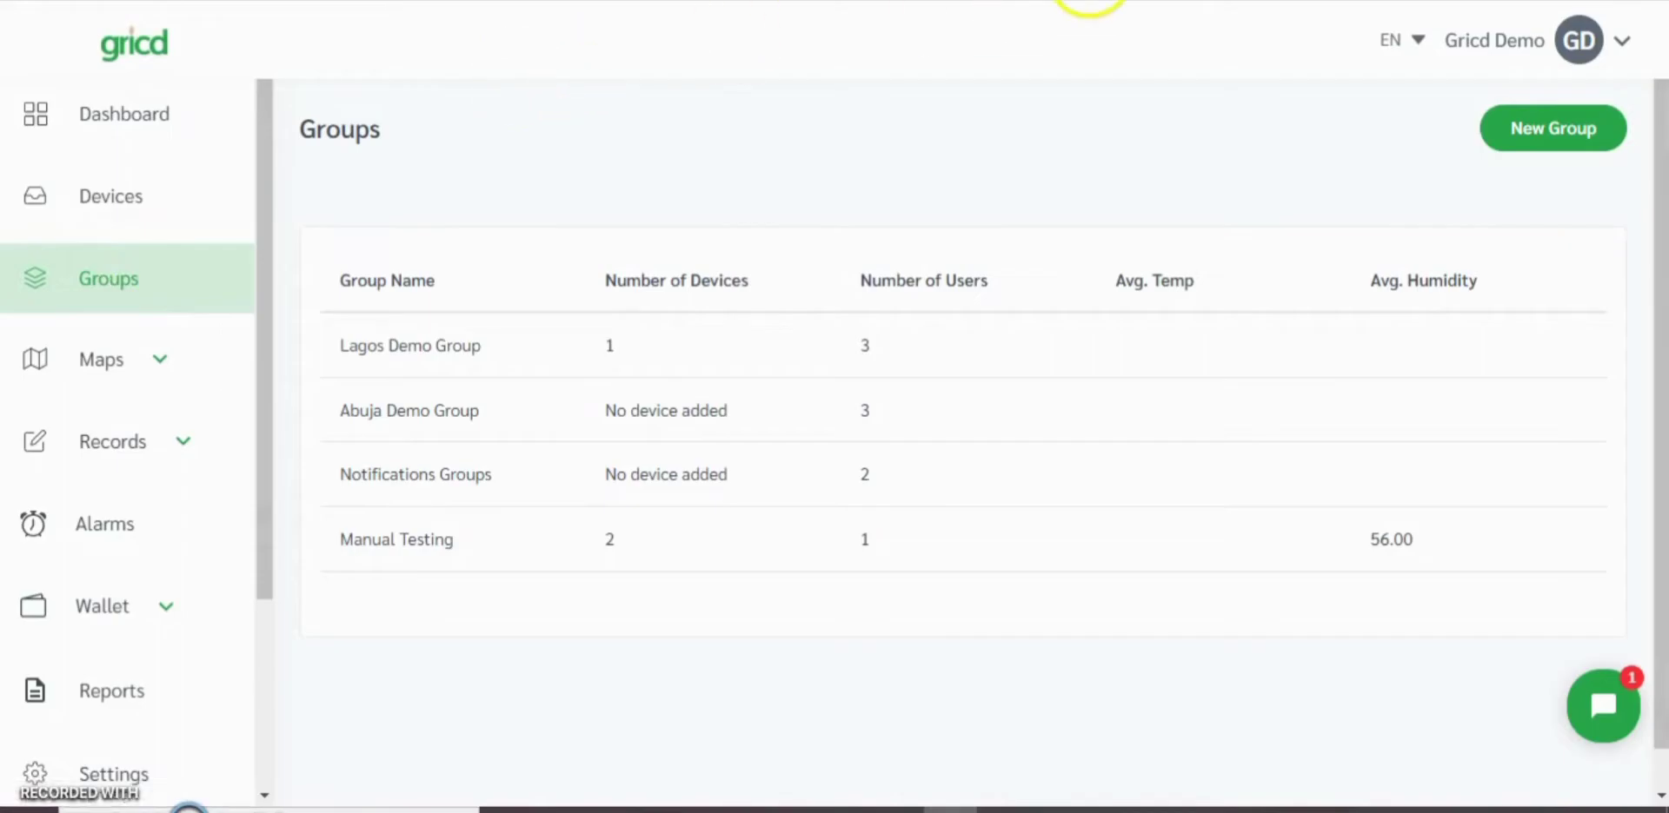
{"action": "left_click", "coordinate": [1527, 128]}
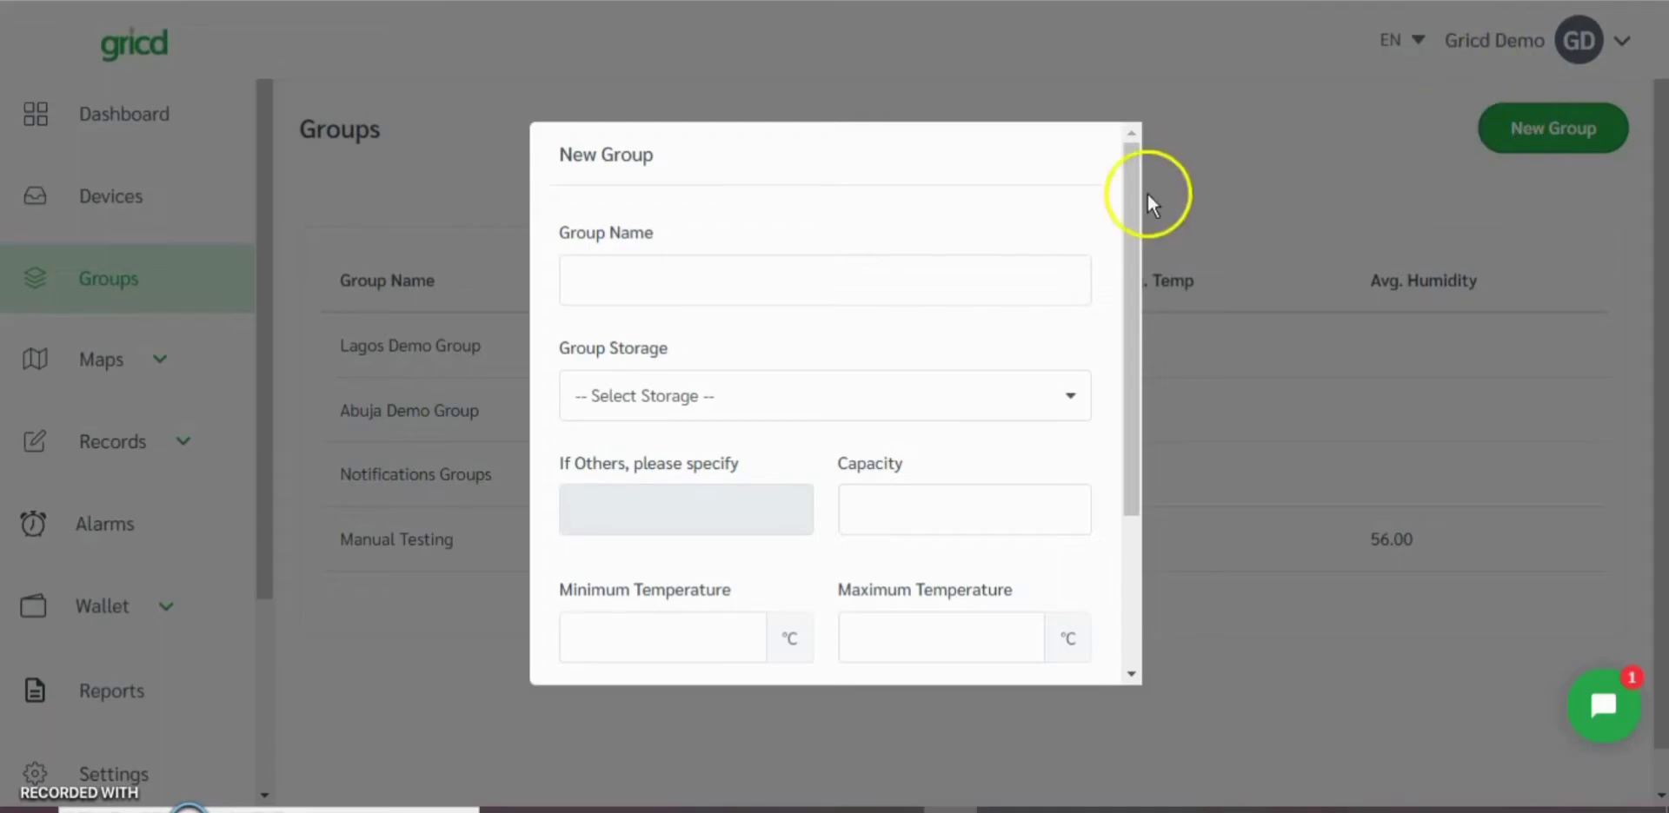
{"action": "left_click", "coordinate": [1031, 271]}
{"action": "type", "text": "V"}
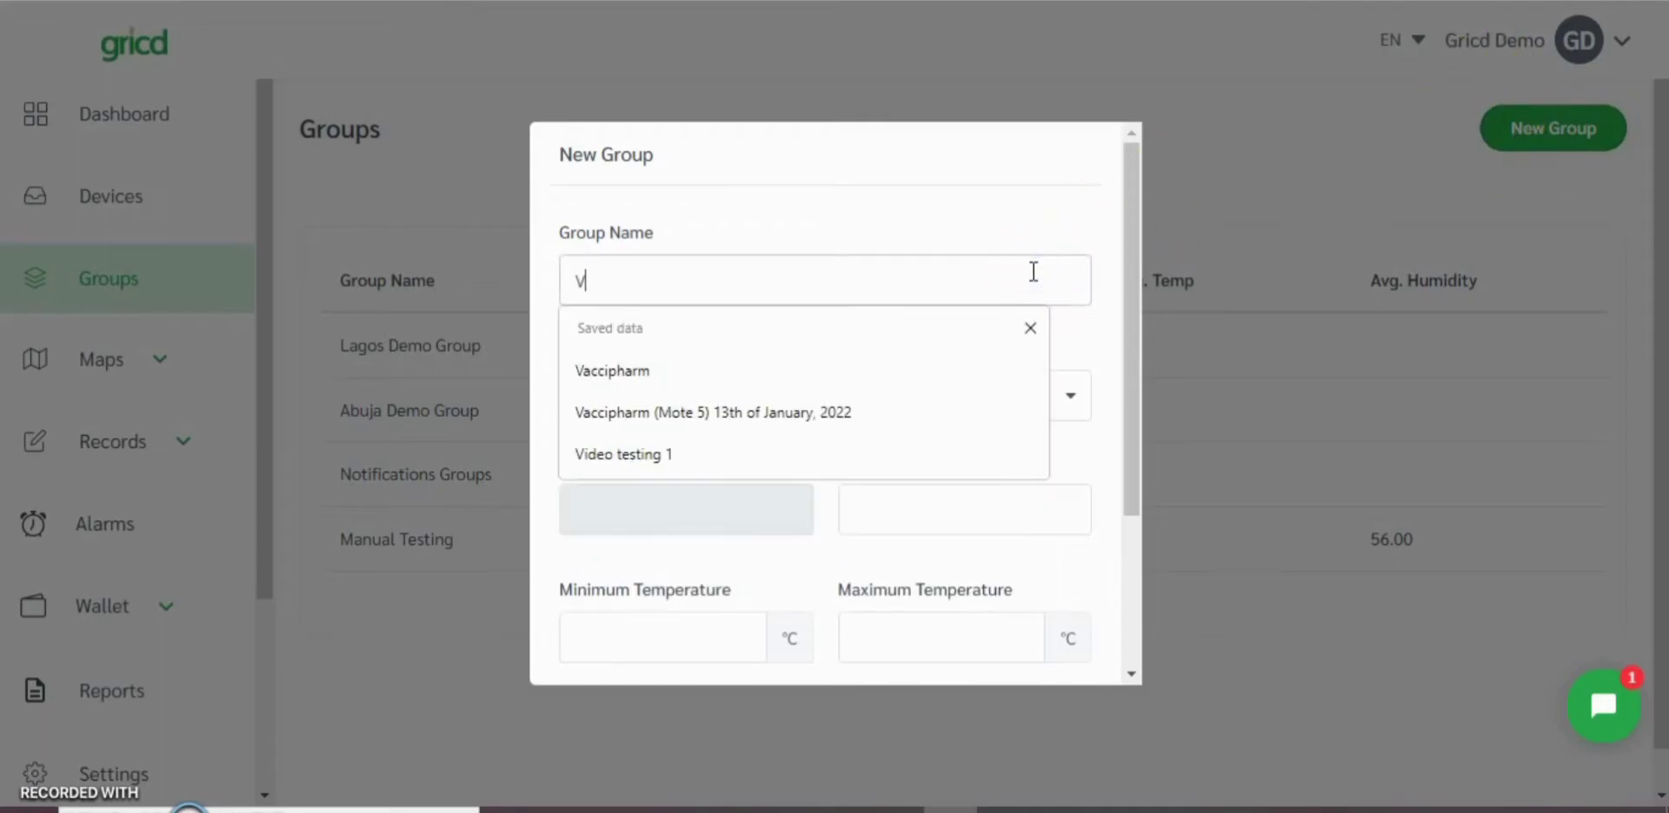
{"action": "type", "text": "ideo testing 2"}
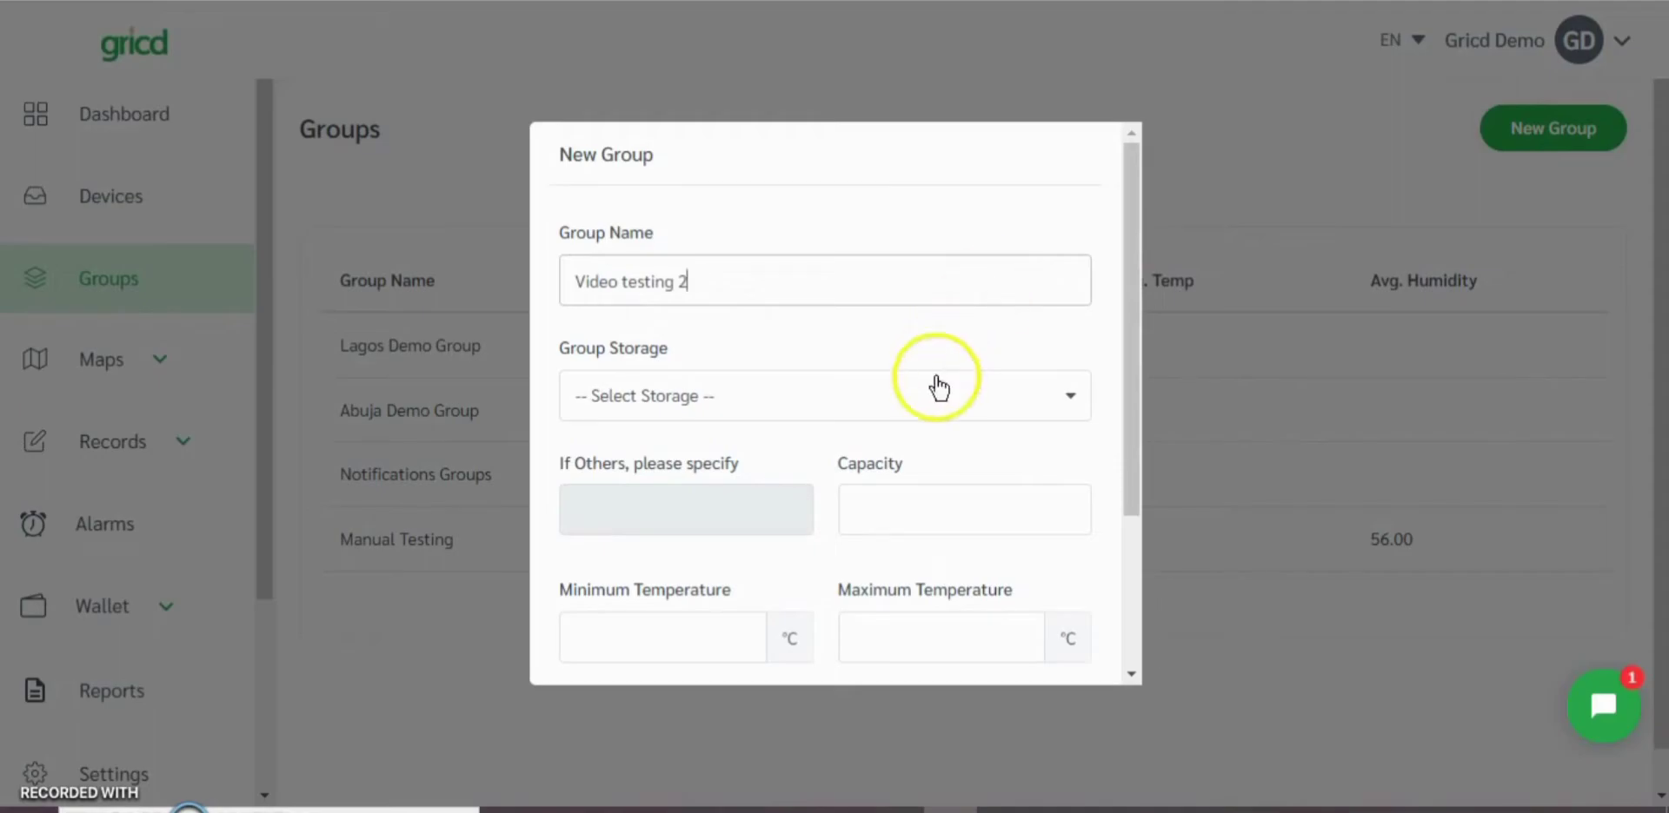
Step: Set the group storage to Others, specified as "Cold Room", with a capacity of 4500
{"action": "left_click", "coordinate": [912, 405]}
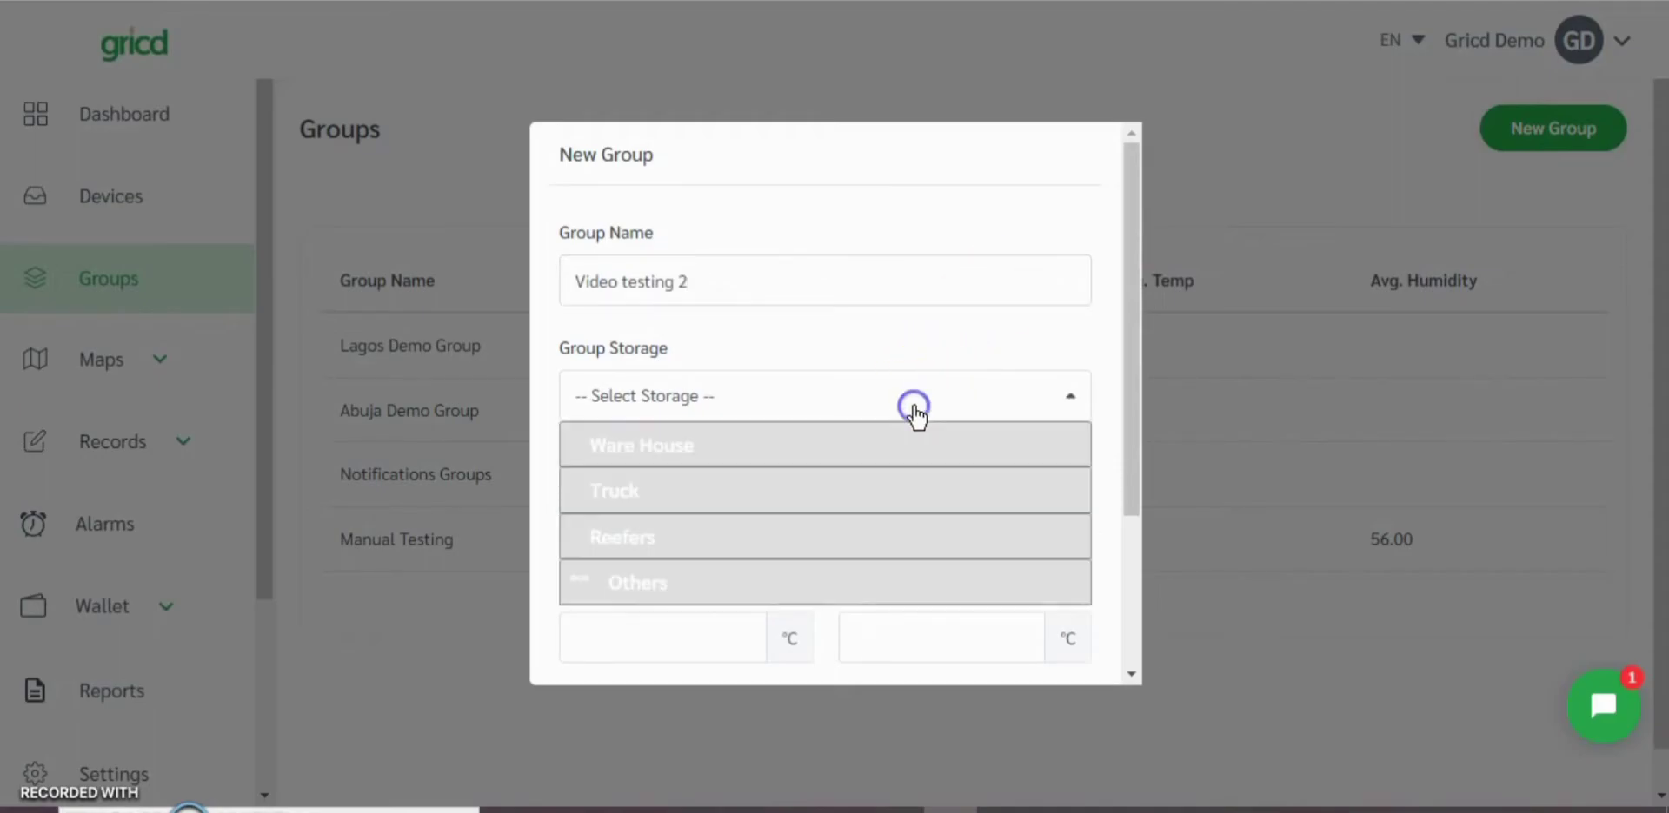
{"action": "left_click", "coordinate": [695, 583]}
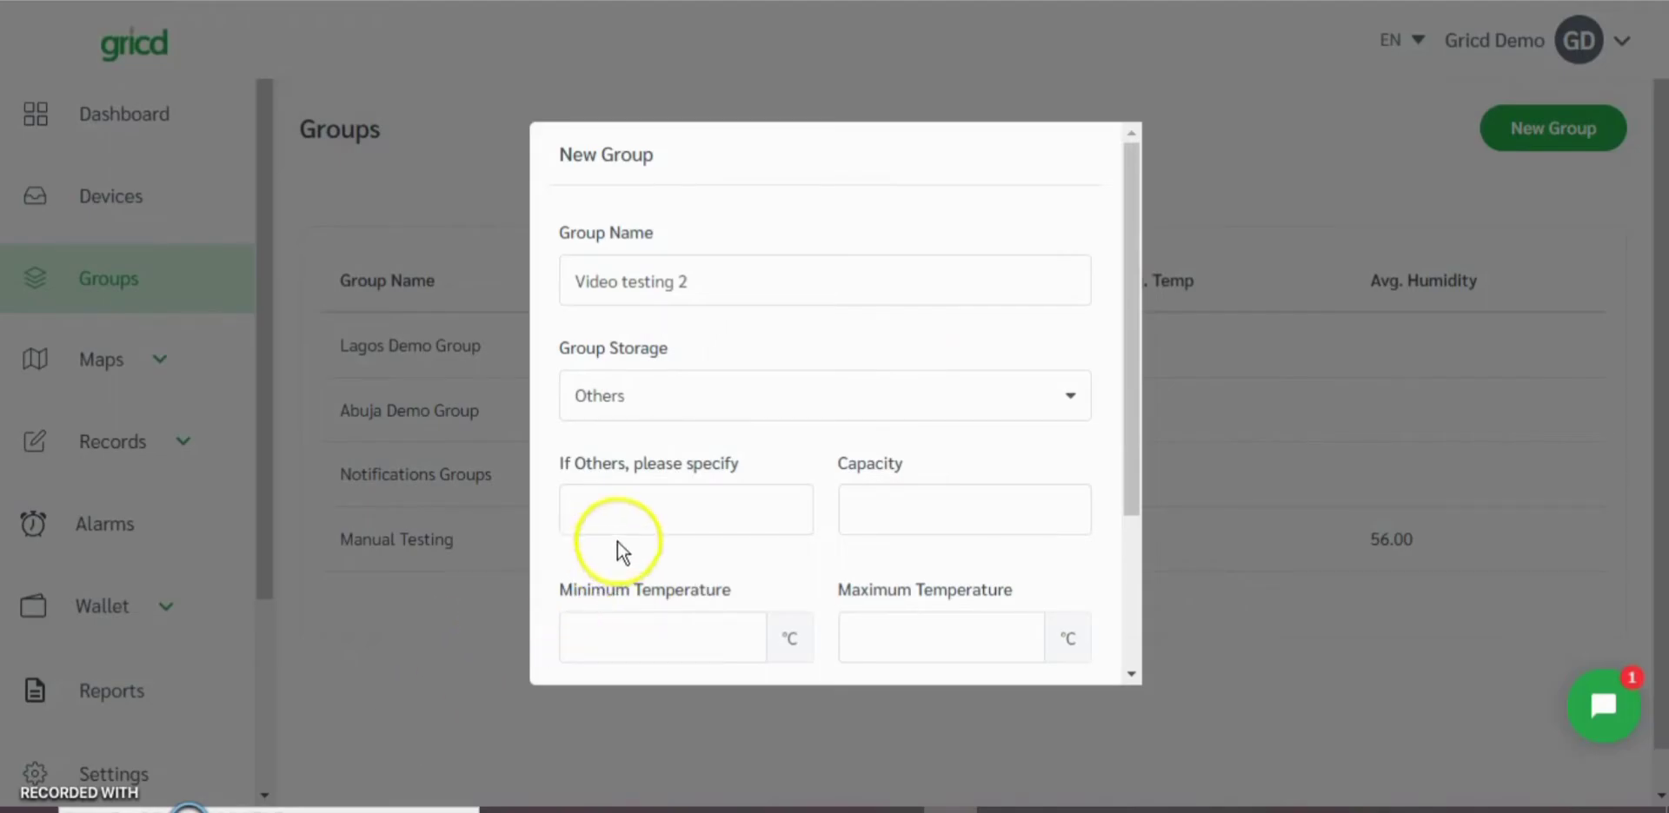
{"action": "left_click", "coordinate": [631, 521]}
{"action": "type", "text": "Cold Room"}
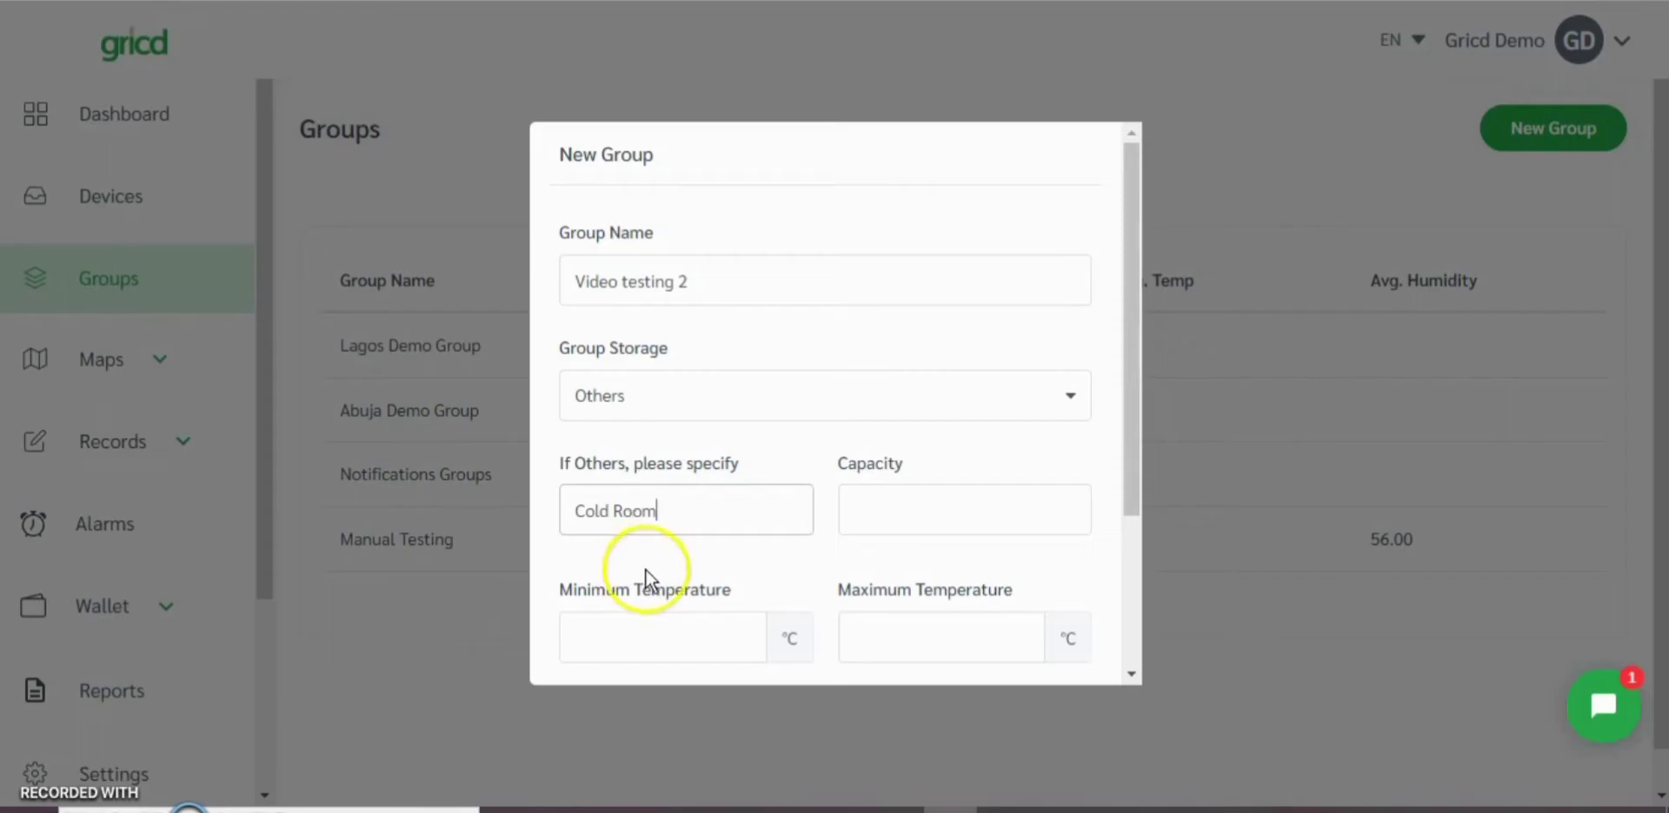
{"action": "left_click", "coordinate": [922, 522]}
{"action": "type", "text": "4500"}
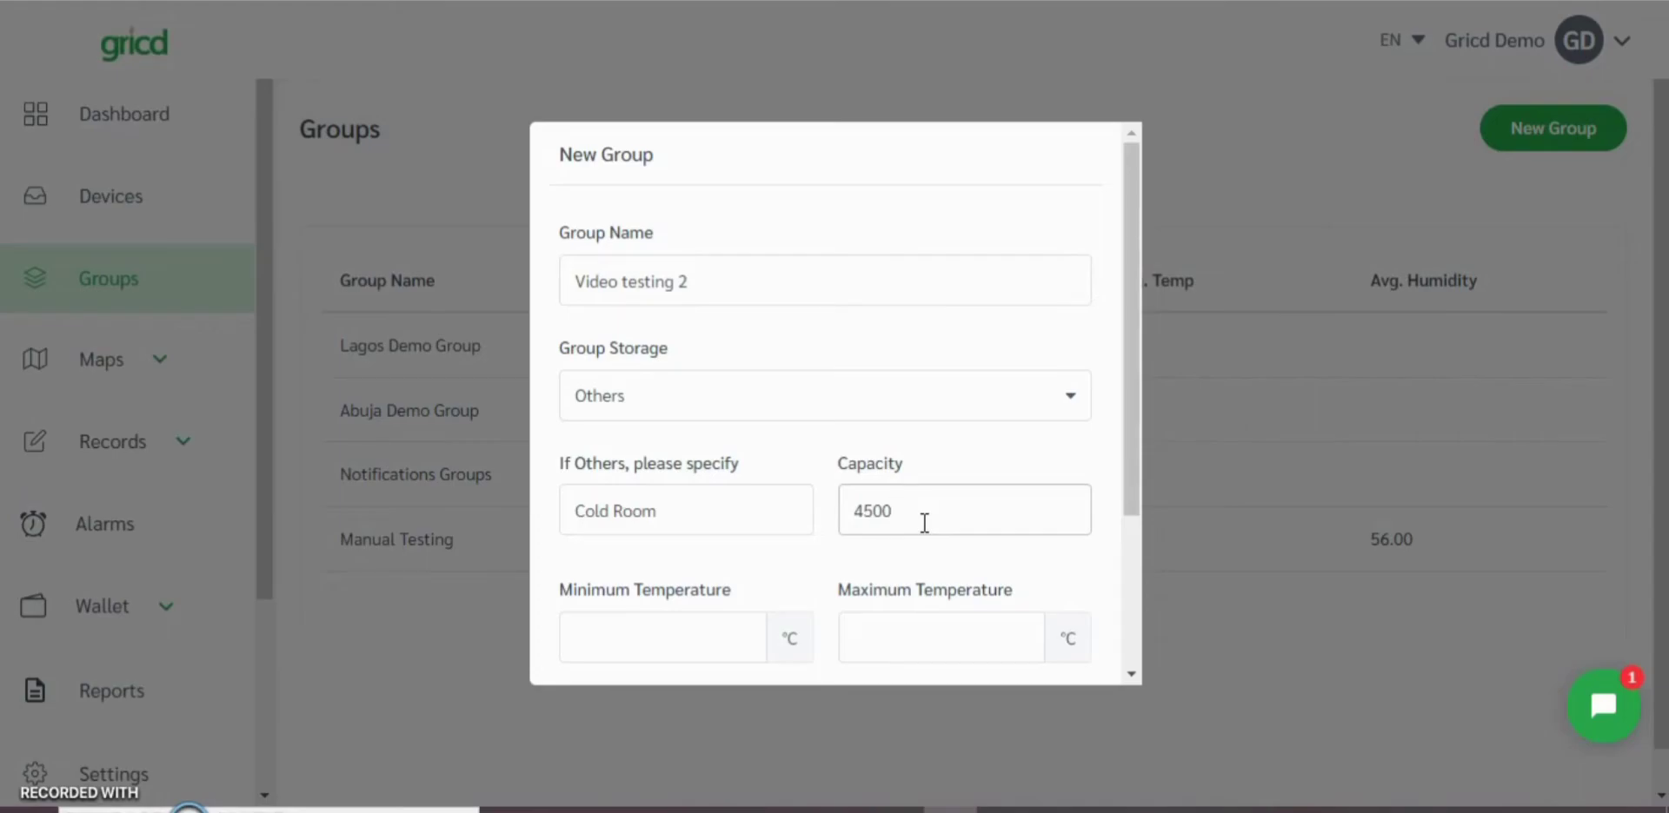
Step: Set the group's minimum temperature to -15 °C and its maximum temperature to -12 °C
{"action": "scroll", "coordinate": [796, 506], "scroll_direction": "down", "scroll_amount": 2}
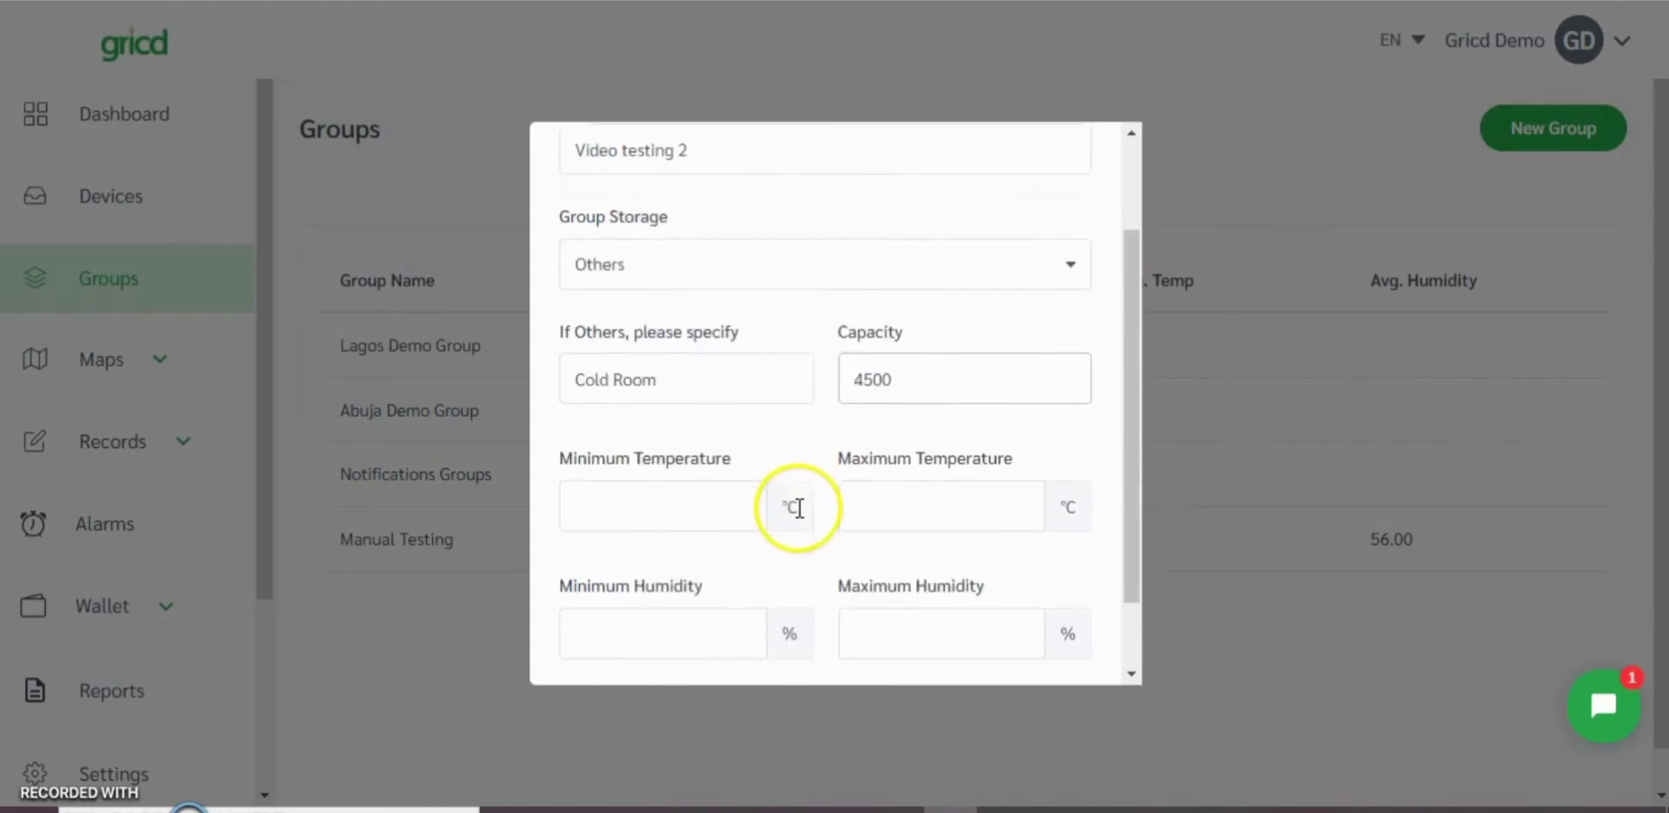
{"action": "left_click", "coordinate": [707, 479]}
{"action": "type", "text": "-12"}
{"action": "key", "text": "Tab"}
{"action": "type", "text": "-15"}
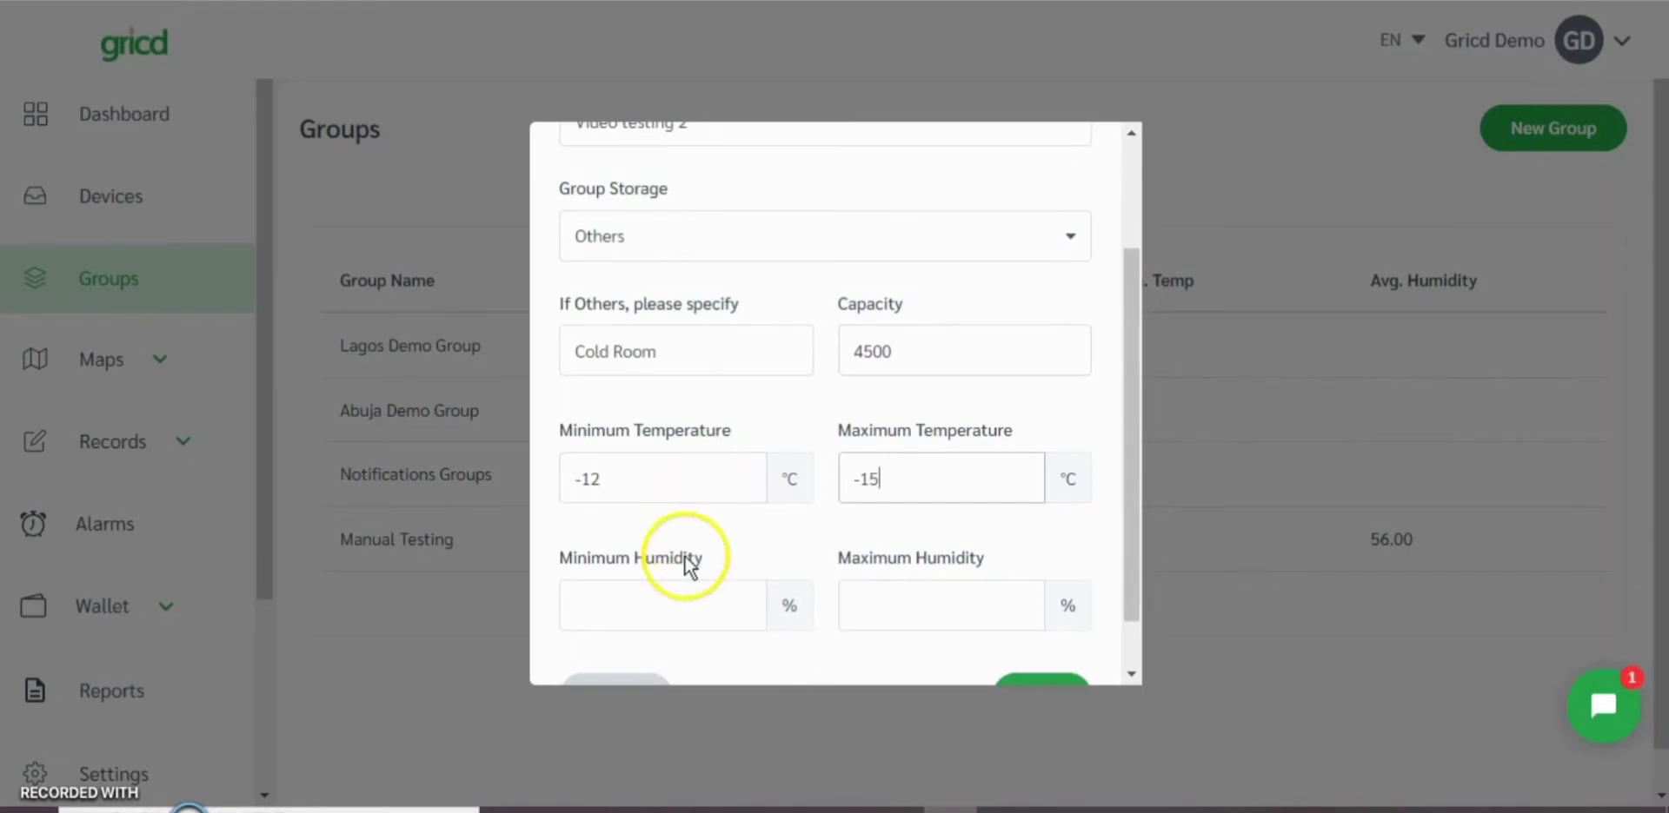
{"action": "left_click", "coordinate": [607, 479]}
{"action": "key", "text": "BackSpace"}
{"action": "type", "text": "5"}
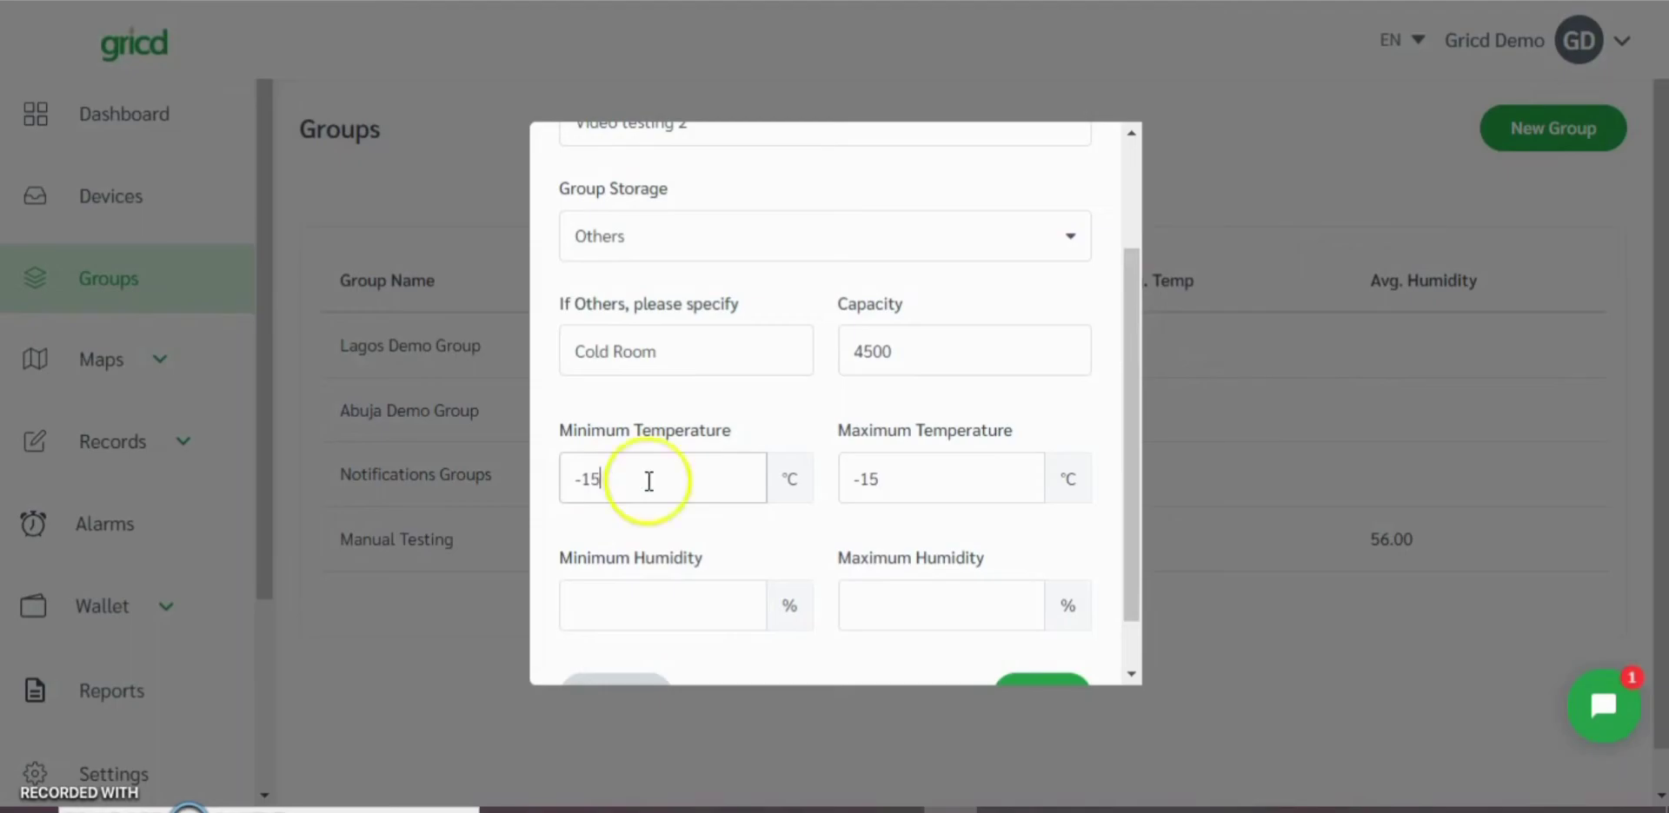
{"action": "left_click", "coordinate": [890, 481]}
{"action": "key", "text": "BackSpace"}
{"action": "type", "text": "2"}
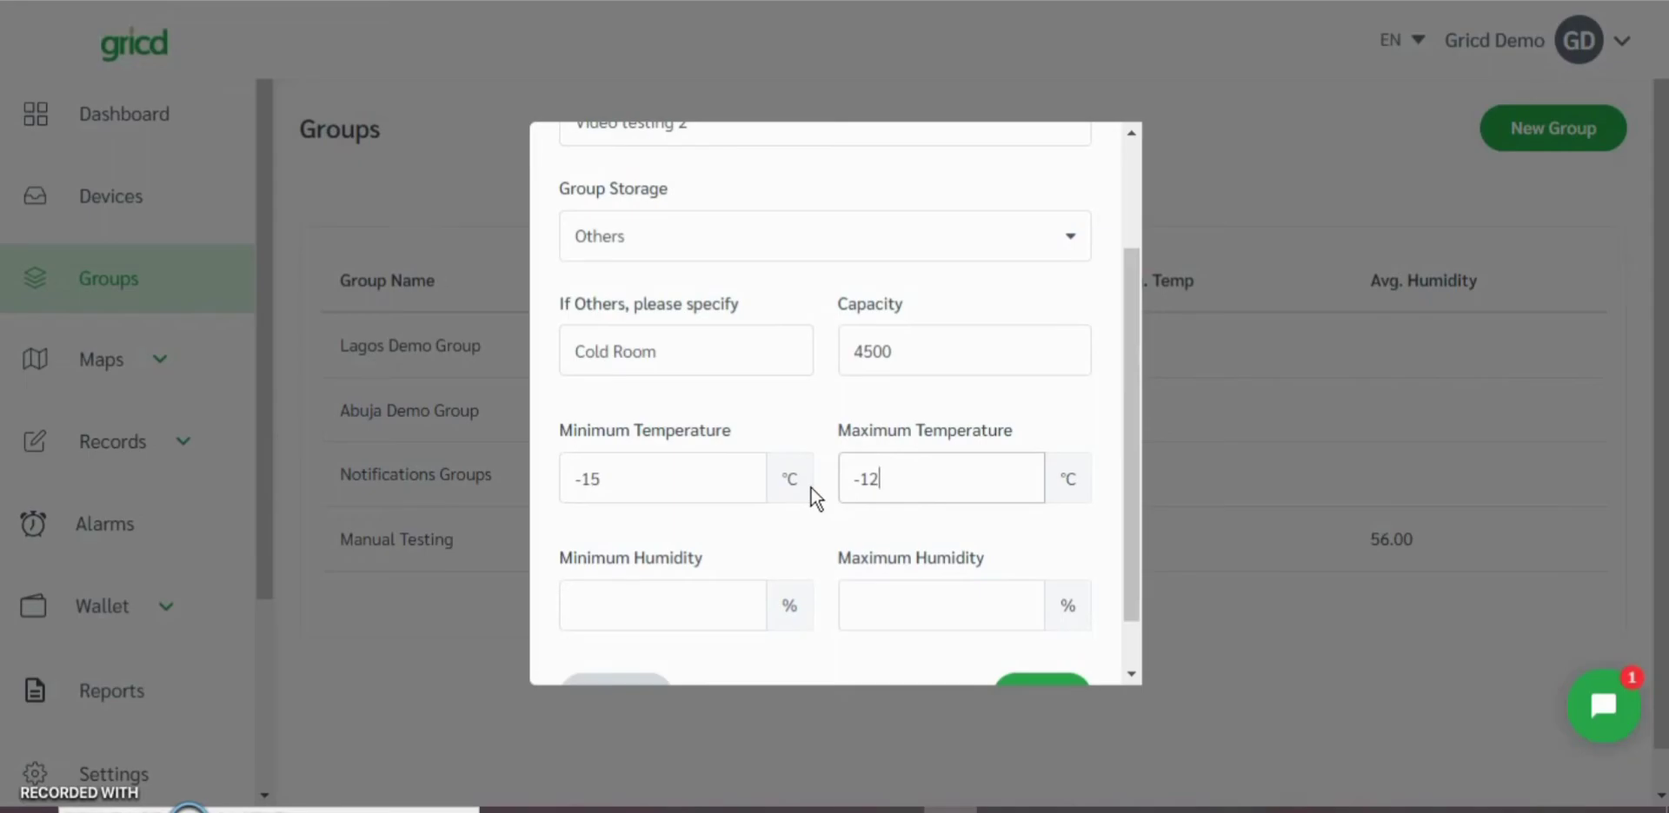
Step: Set the group's minimum humidity to 40% and maximum humidity to 65%, and proceed to adding devices
{"action": "scroll", "coordinate": [811, 487], "scroll_direction": "down", "scroll_amount": 1}
{"action": "left_click", "coordinate": [742, 540]}
{"action": "type", "text": "4065"}
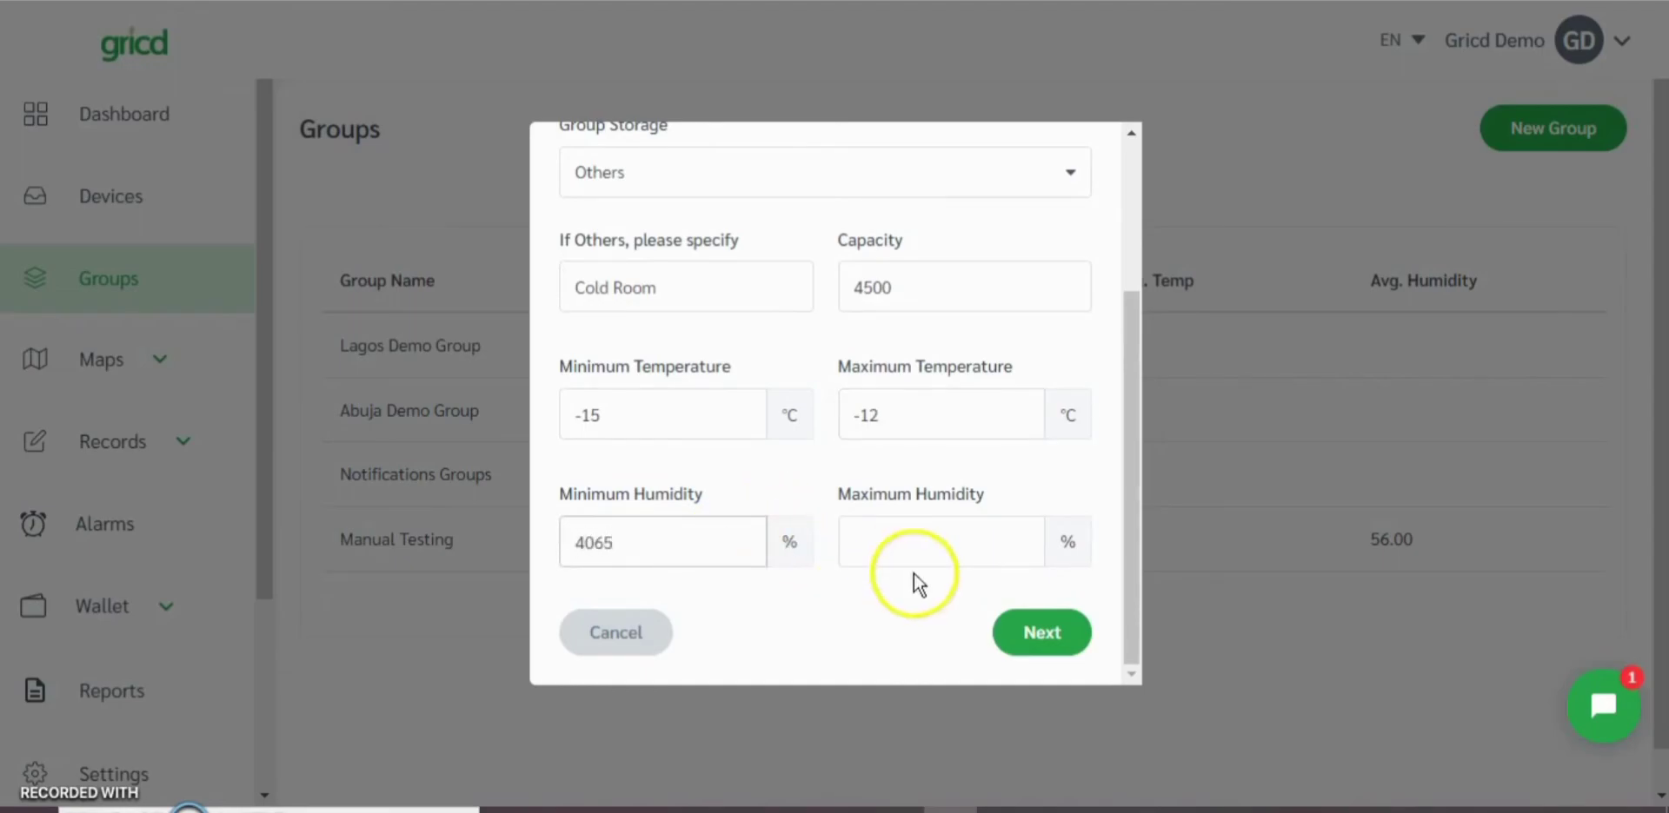
{"action": "key", "text": "BackSpace"}
{"action": "left_click", "coordinate": [842, 569]}
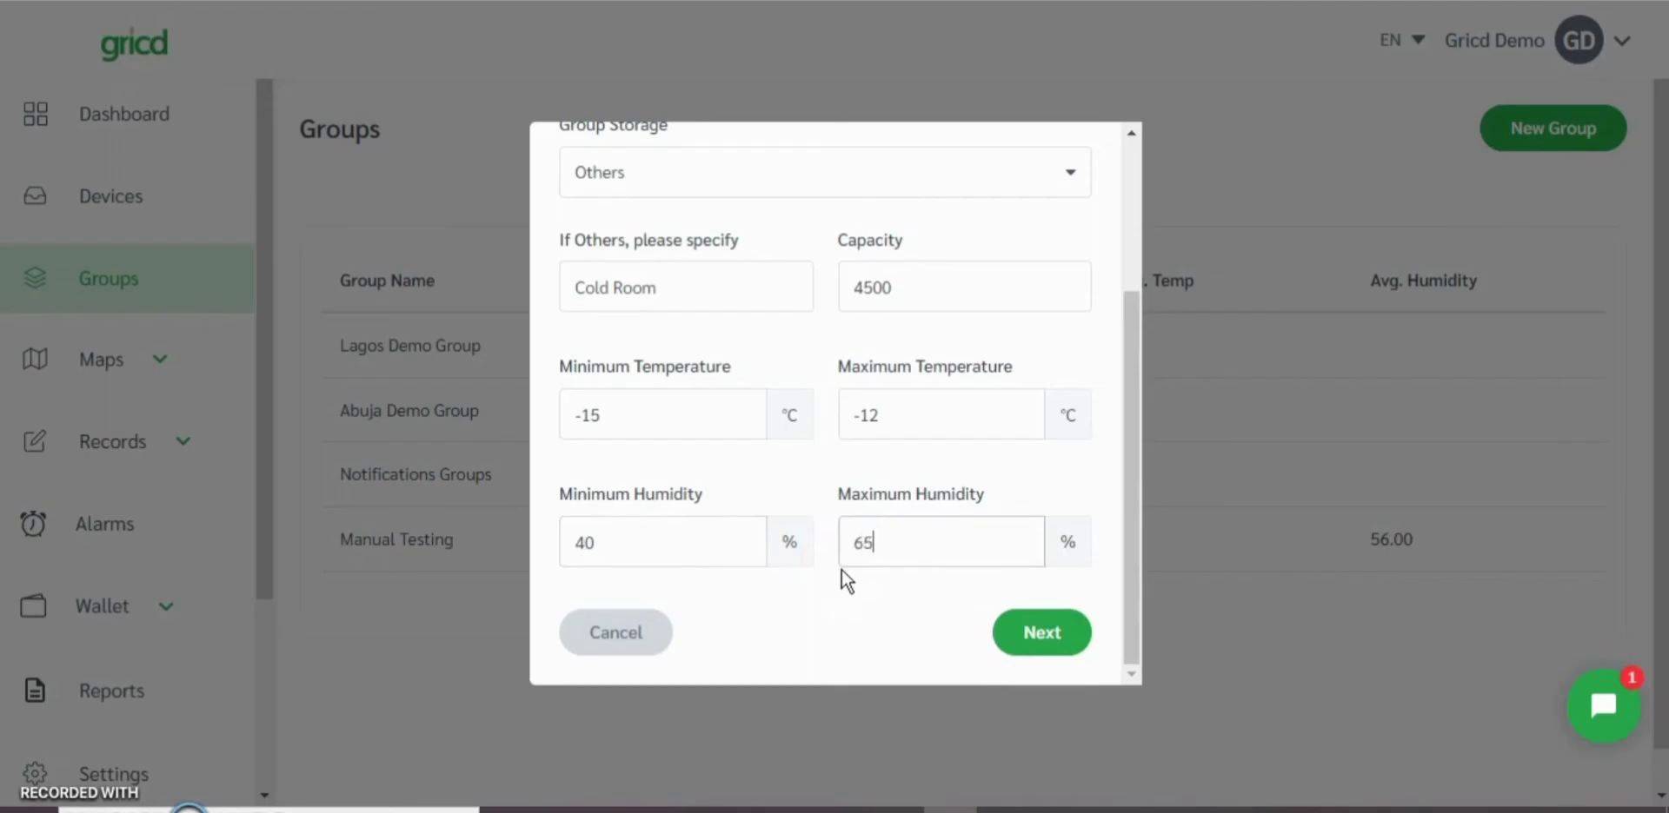
{"action": "left_click", "coordinate": [1030, 637]}
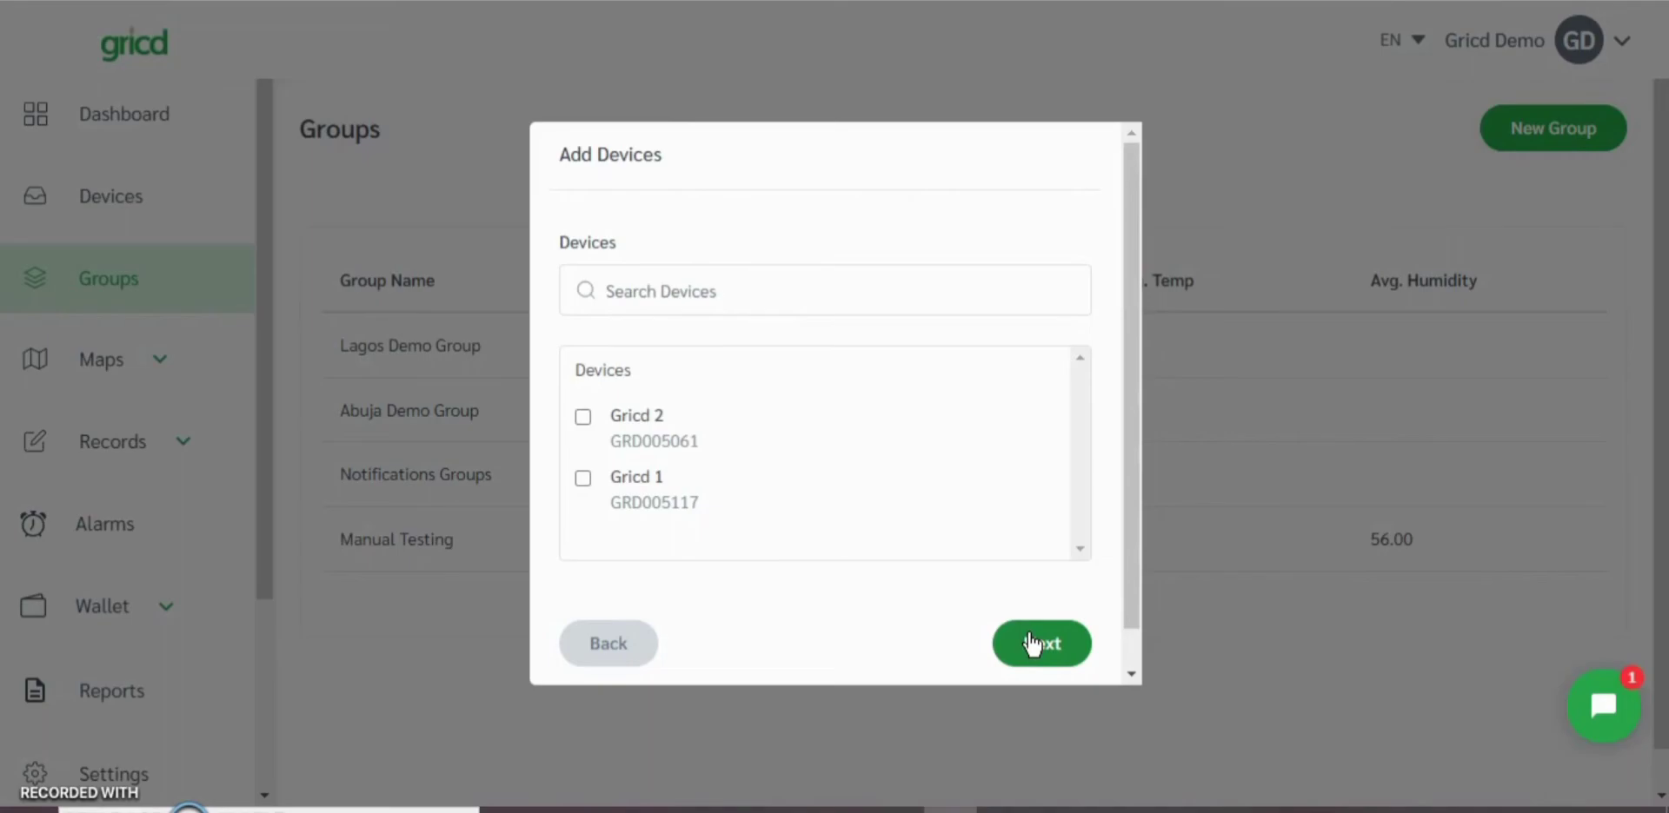
Step: Add the devices Gricd 2 and Gricd 1 to the group and proceed to adding users
{"action": "left_click", "coordinate": [583, 418]}
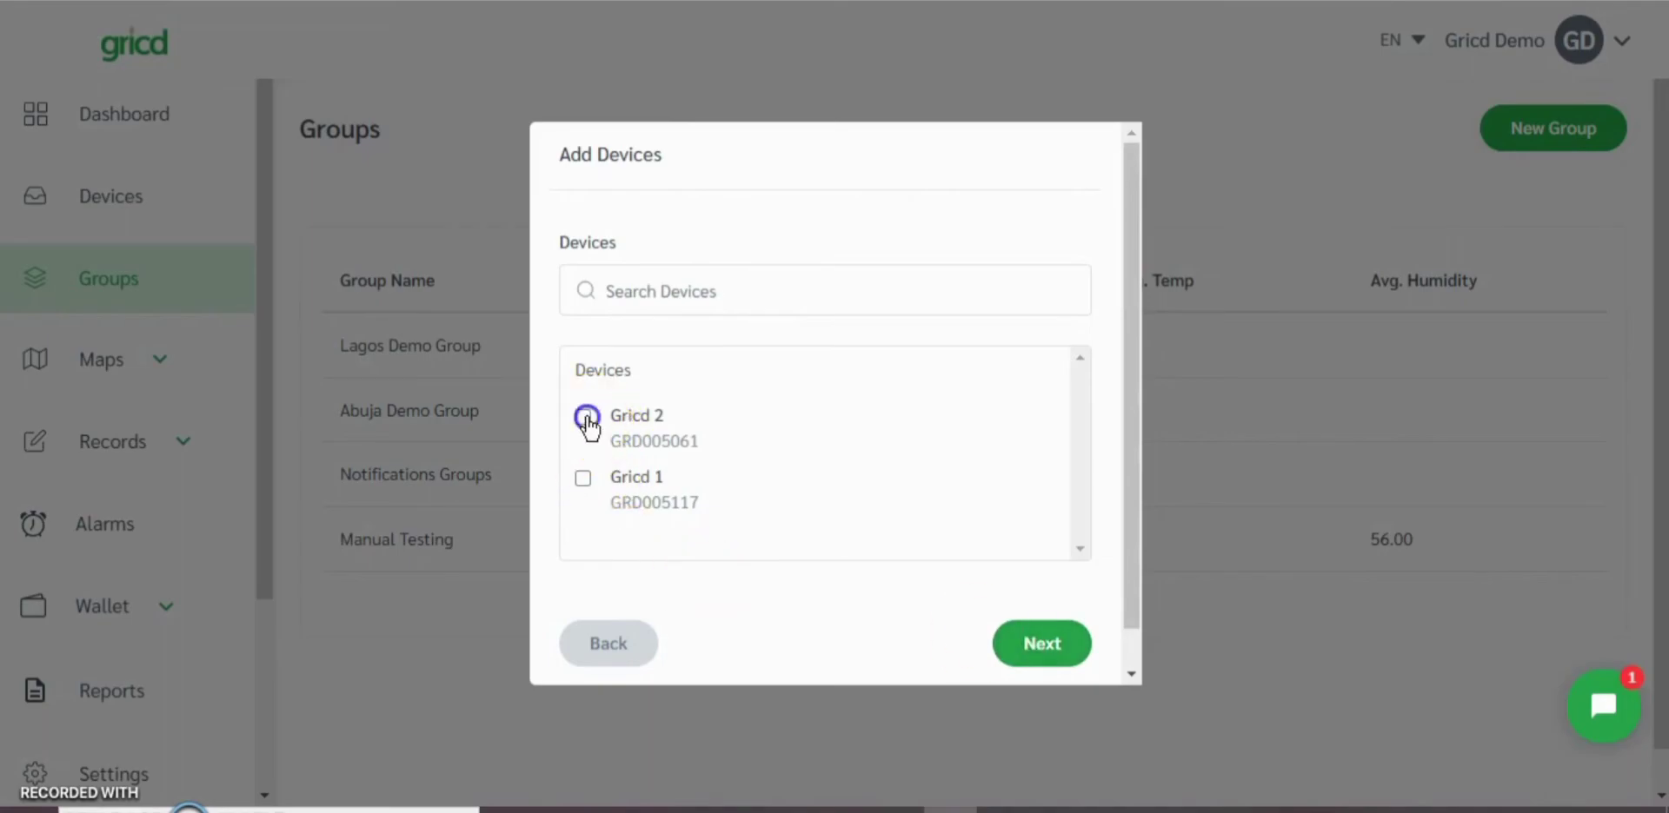
{"action": "left_click", "coordinate": [579, 508]}
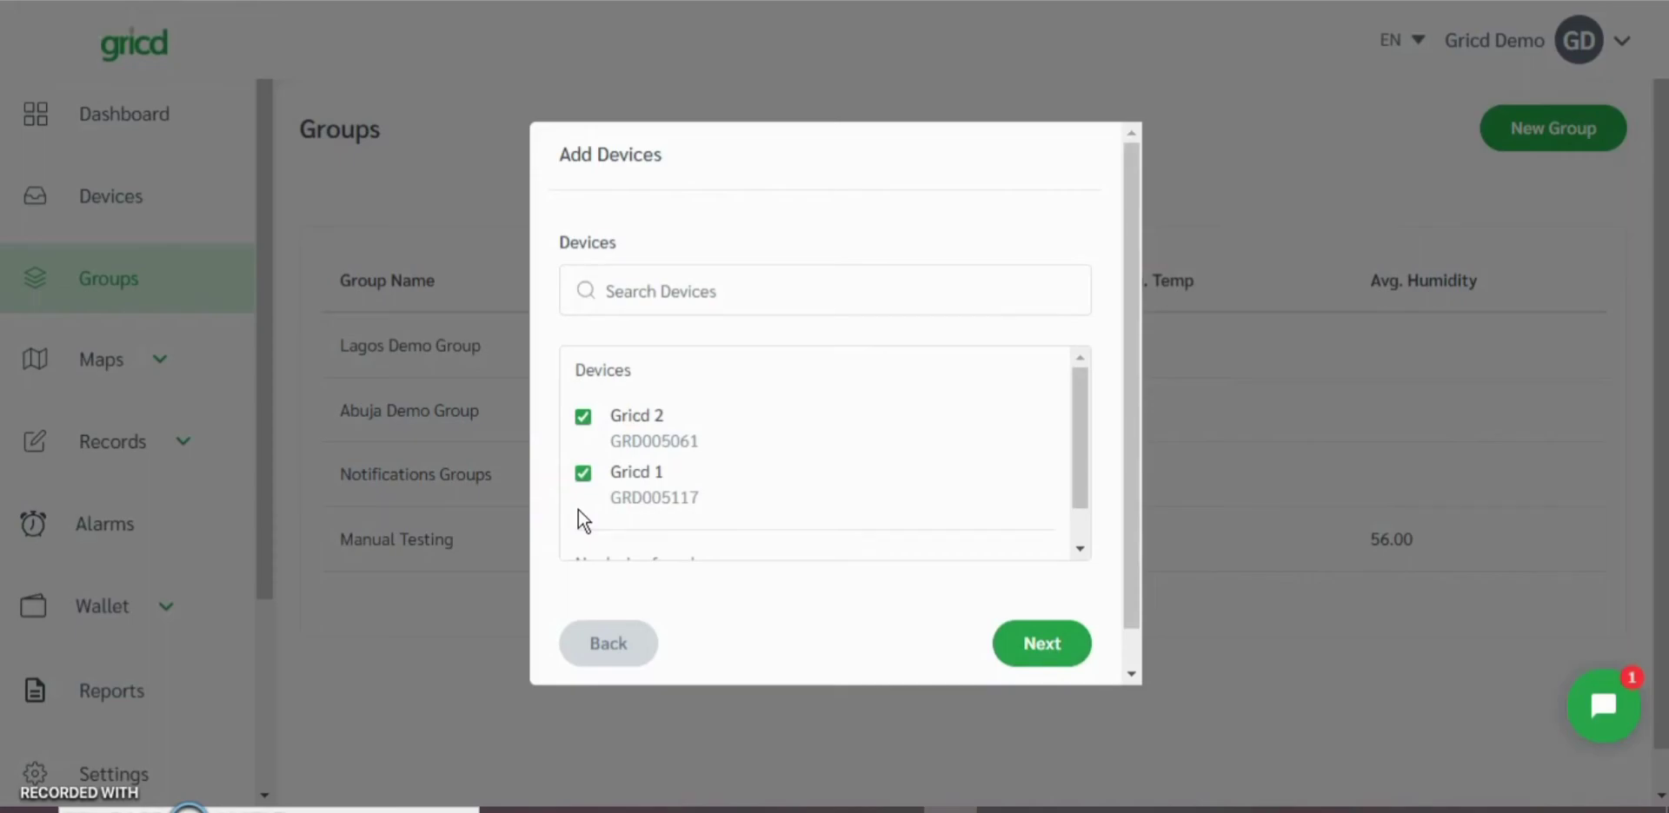
{"action": "left_click", "coordinate": [1032, 645]}
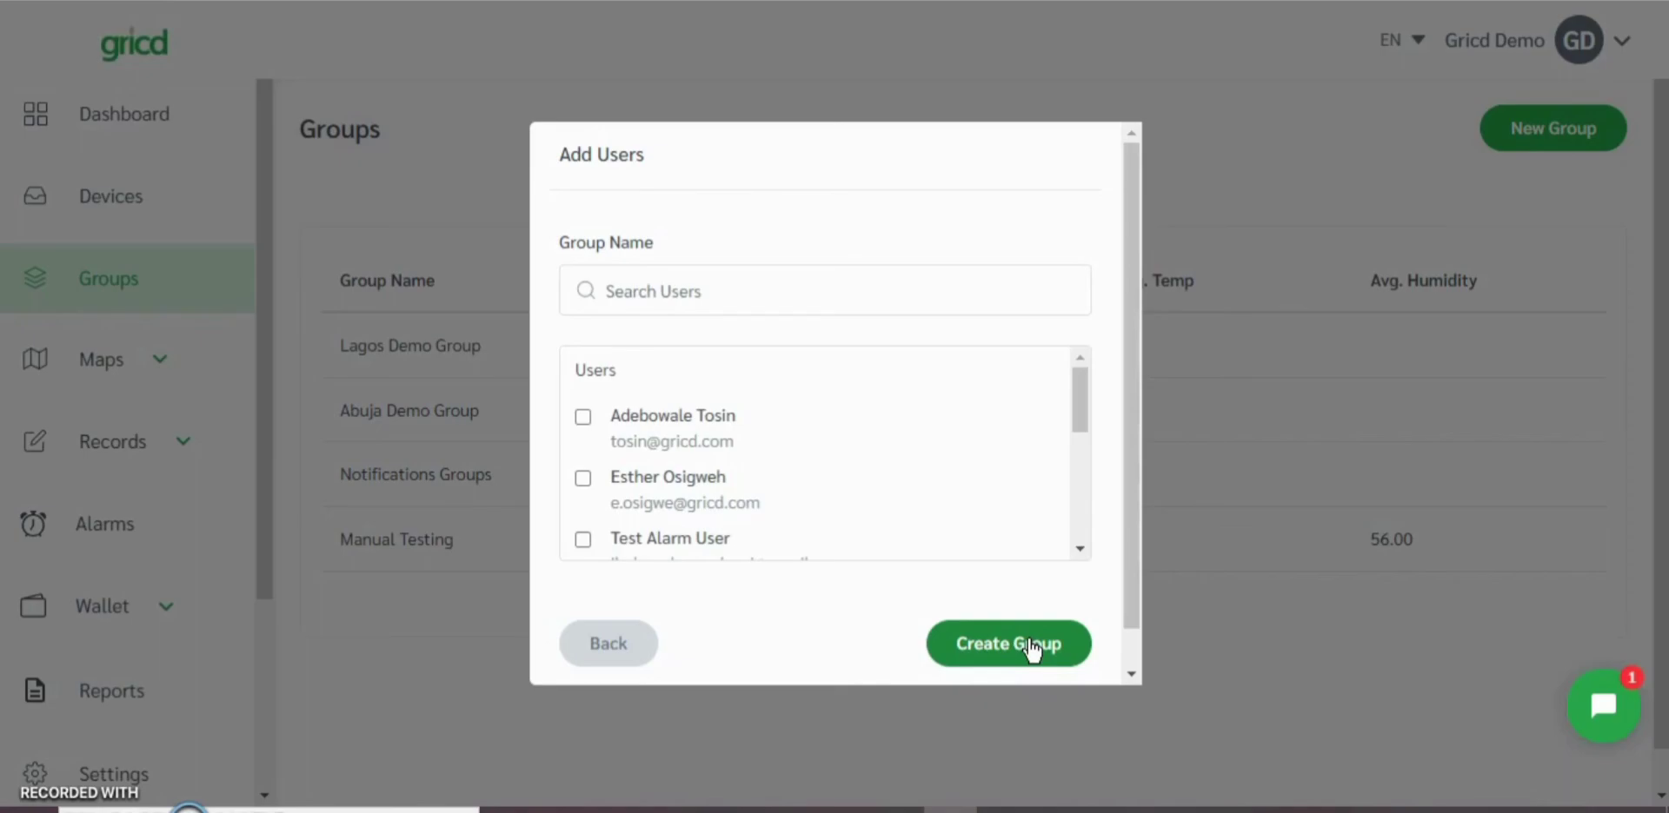
Step: Add the first two listed users to the group and create the group
{"action": "left_click", "coordinate": [582, 417]}
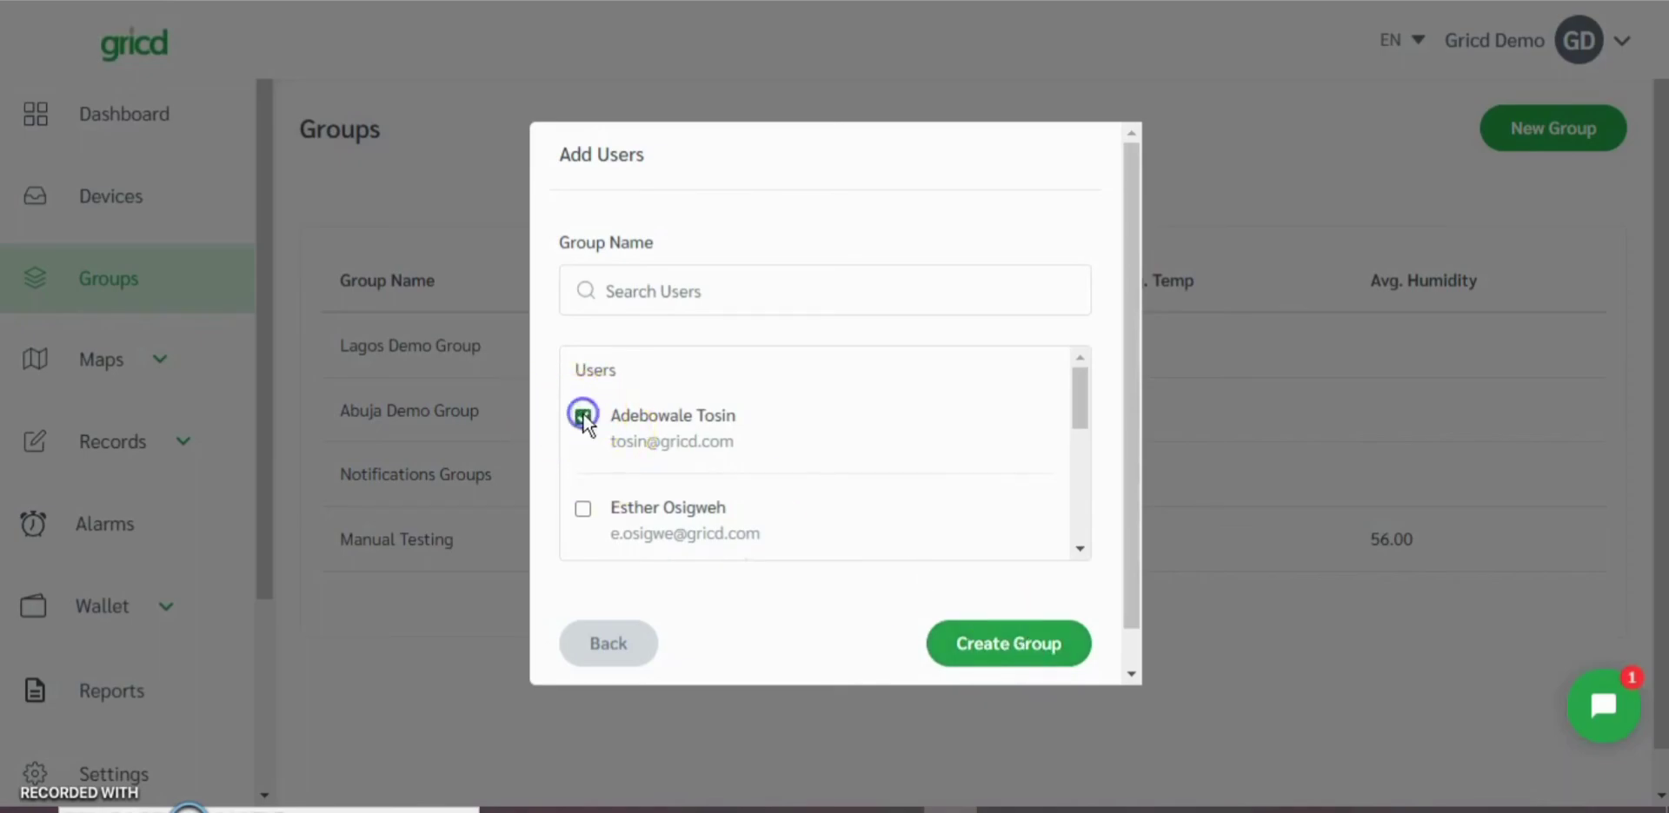
{"action": "left_click", "coordinate": [583, 508]}
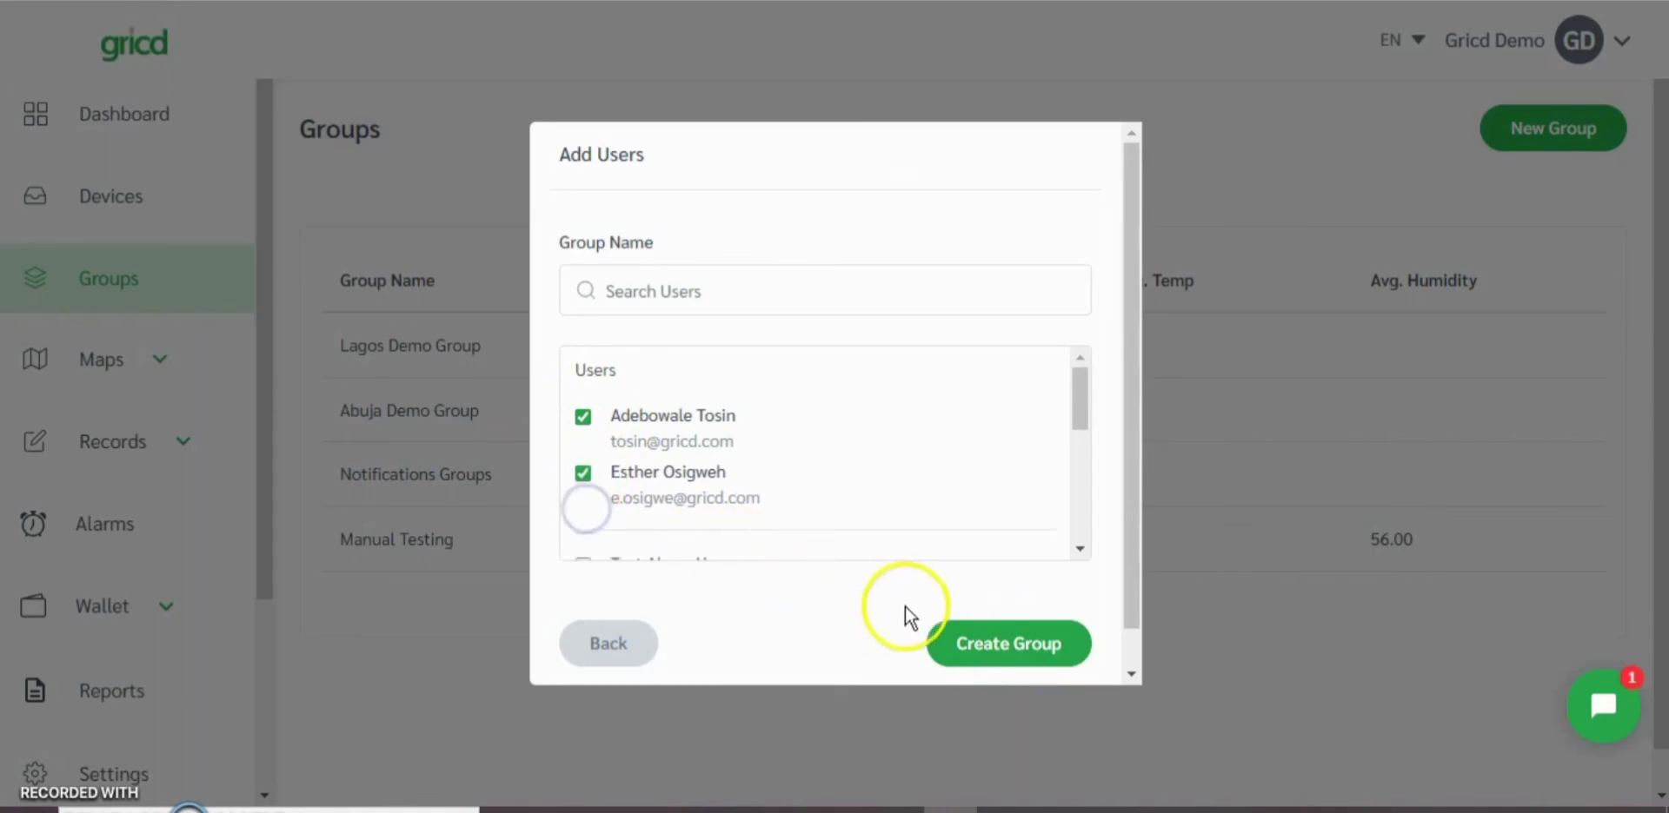
{"action": "left_click", "coordinate": [951, 644]}
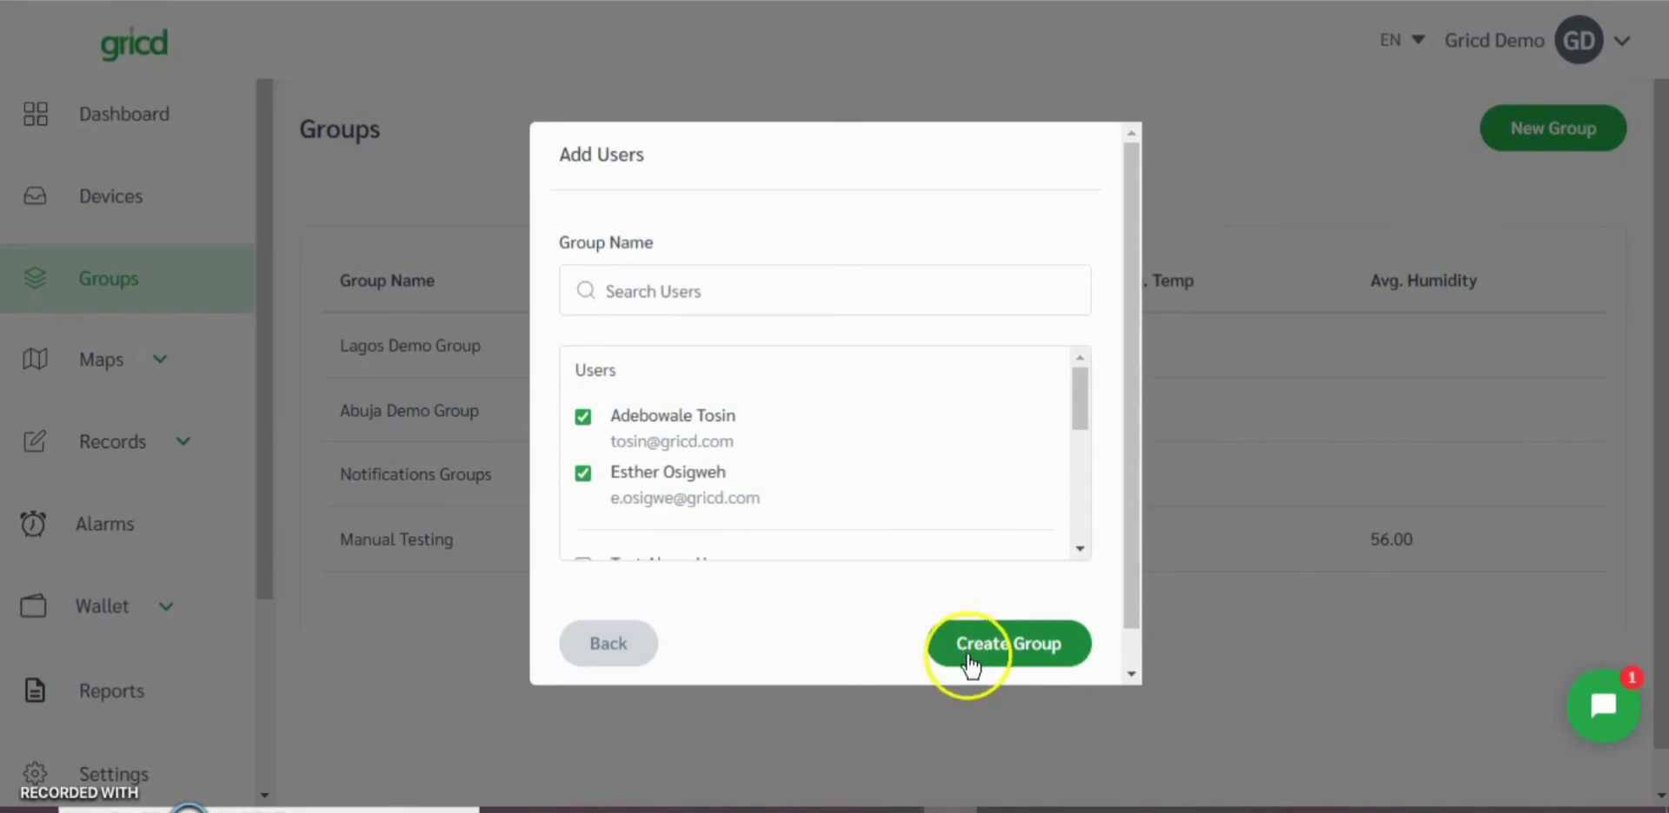